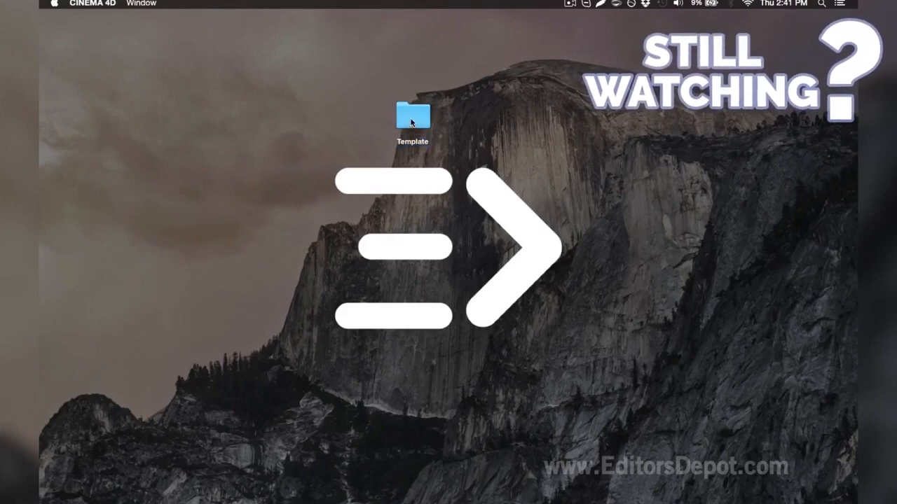
Step: Open the Template folder on the desktop
click(411, 122)
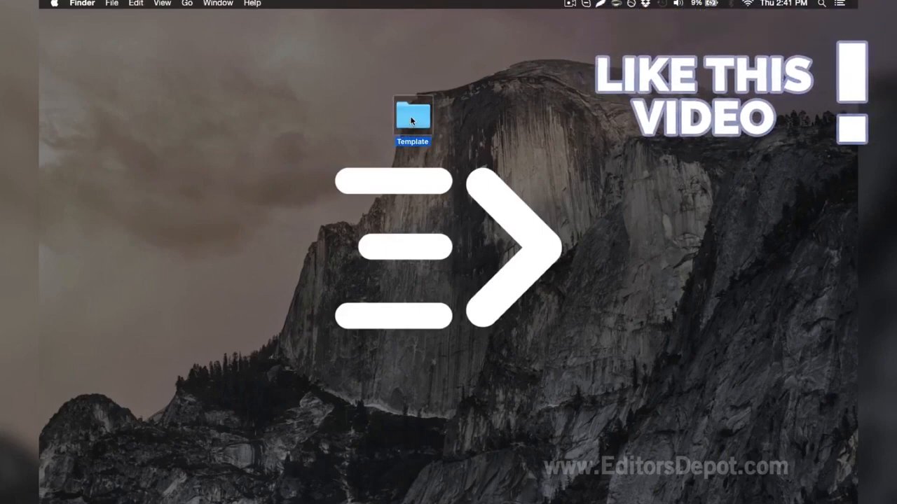
double_click(411, 120)
click(483, 161)
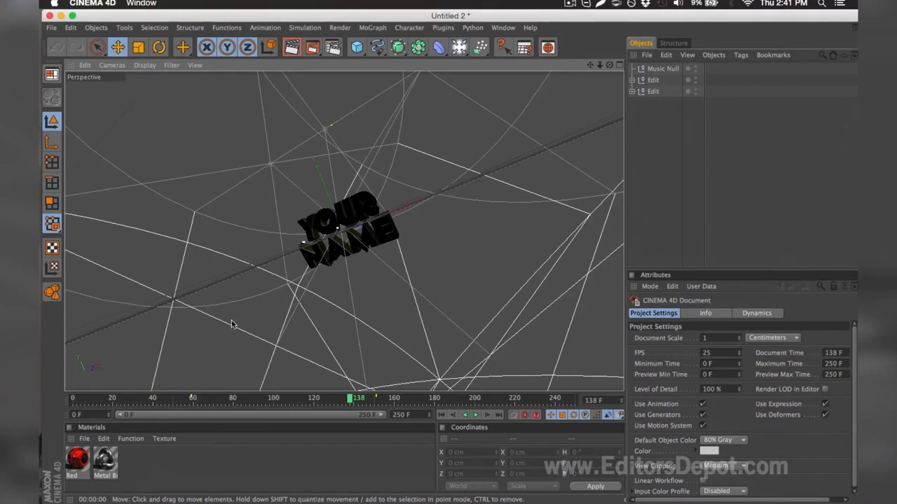
Step: Move the playhead to frame 161 and expand both Edit groups in the object list
click(107, 399)
drag(108, 401, 396, 394)
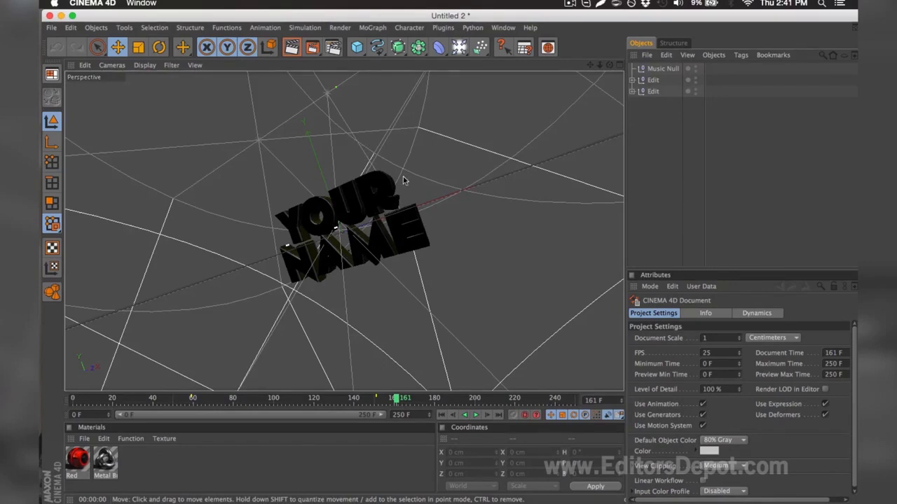
click(632, 80)
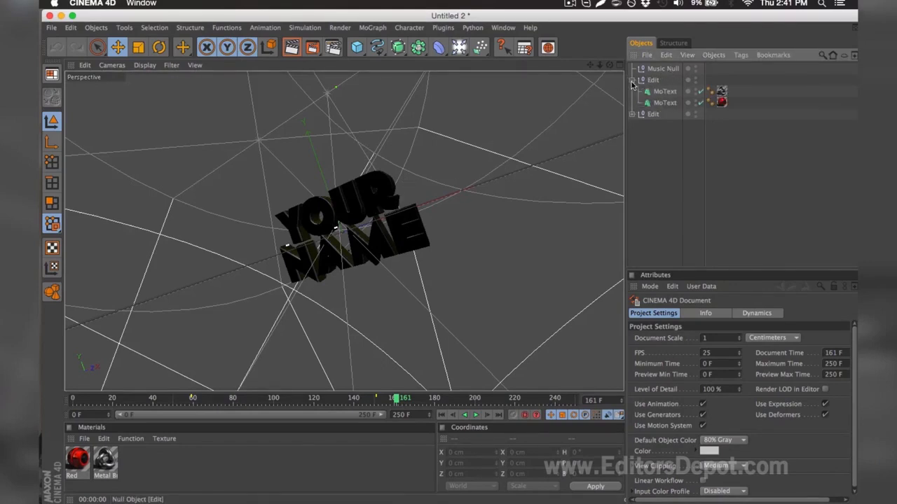
click(632, 113)
Step: Check the font of the MoText.1 object in the second Edit group, closing the font chooser and deselecting the object
click(662, 126)
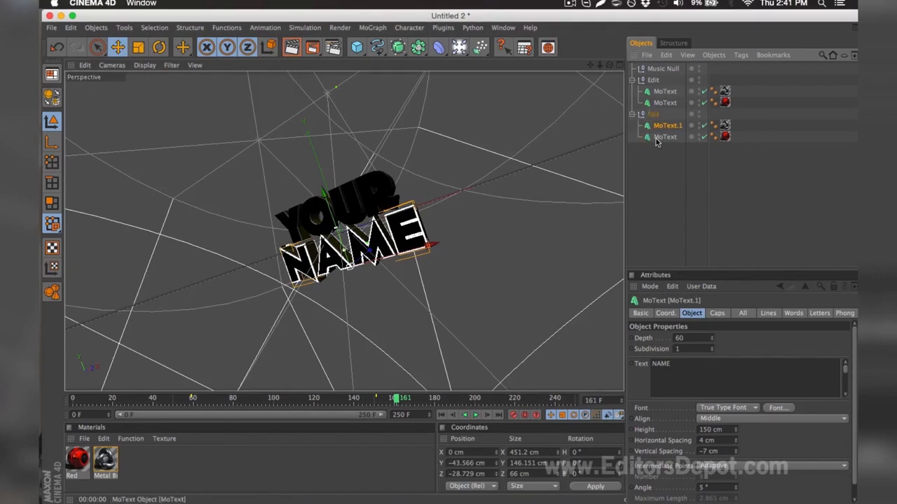
click(776, 407)
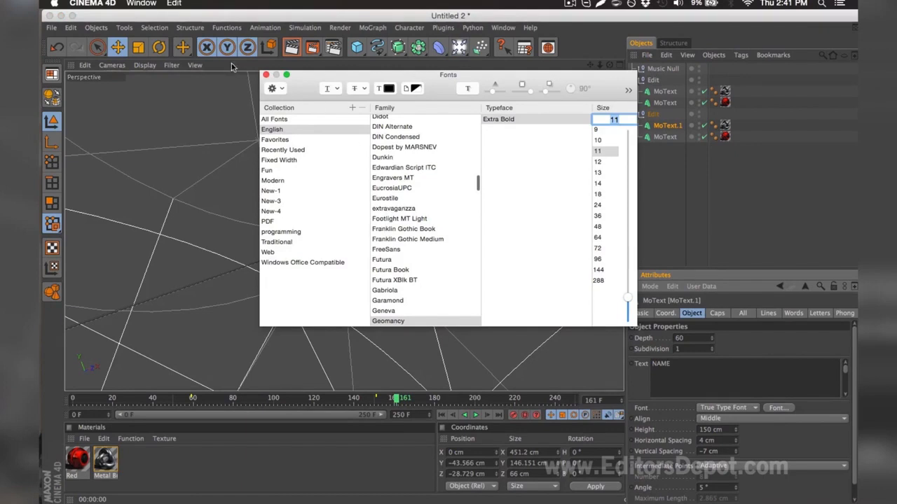
click(265, 74)
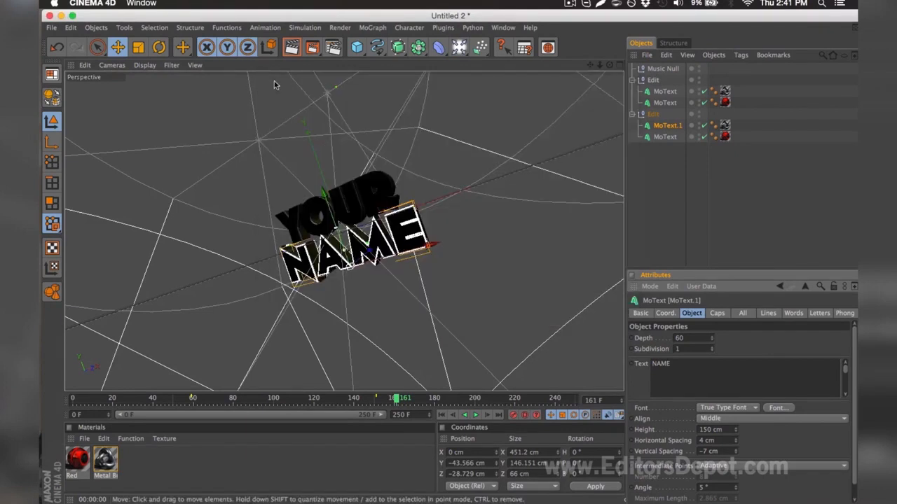
click(661, 231)
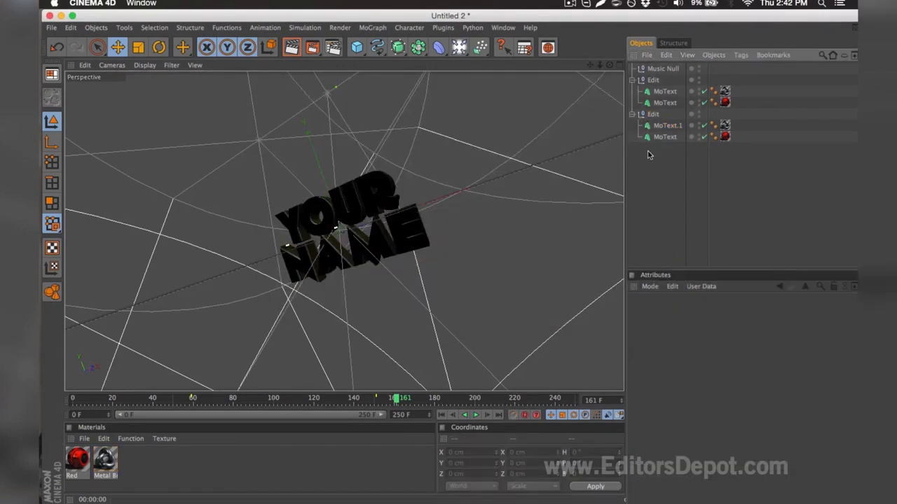
Step: Change the text of both MoText objects in the first Edit group to EDITORS and render the view as a preview
click(663, 91)
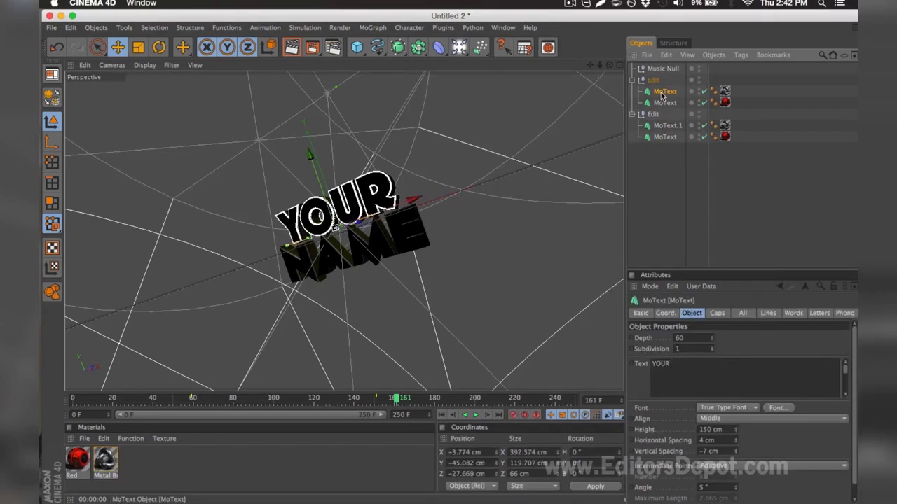
double_click(690, 362)
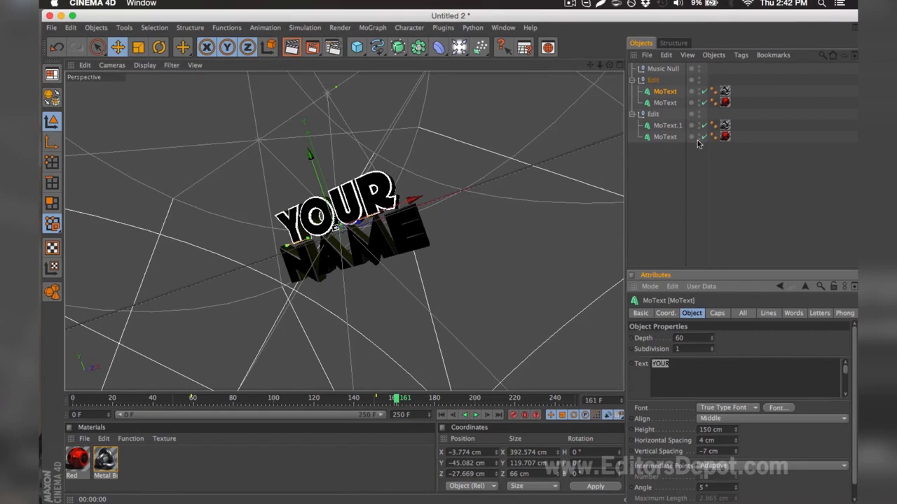
text(EDITORS)
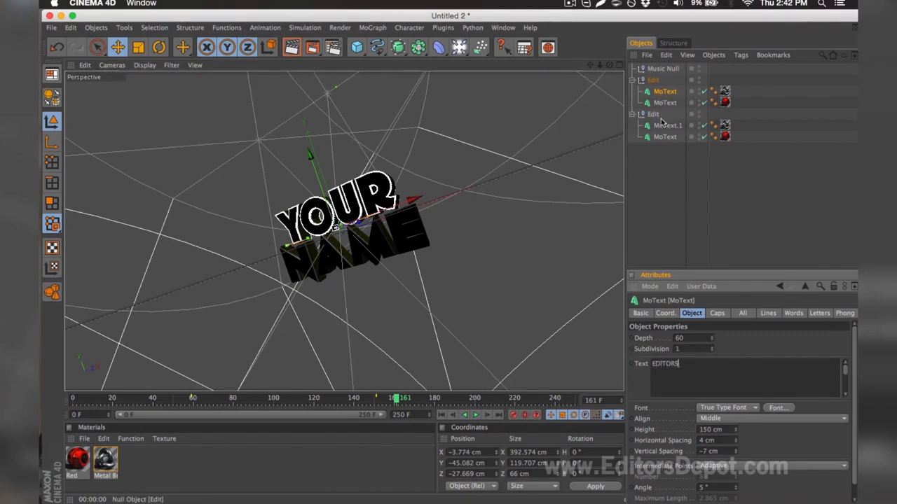
click(664, 103)
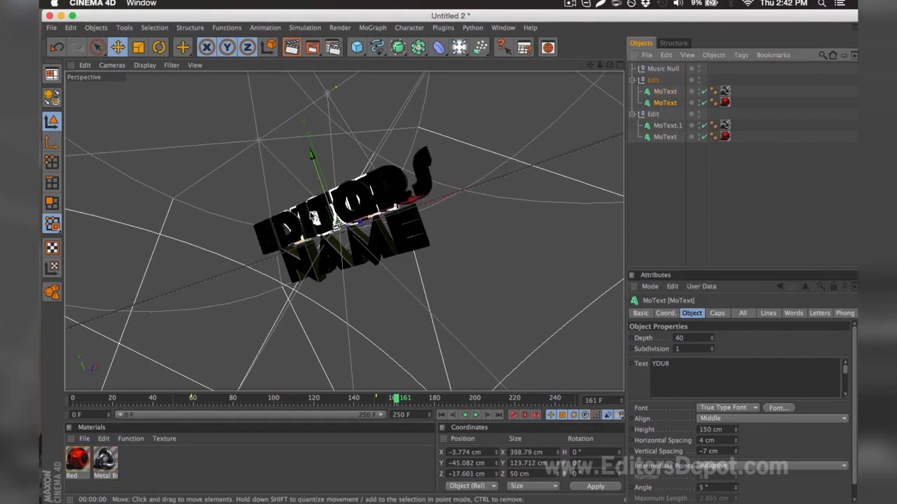
drag(693, 369, 619, 317)
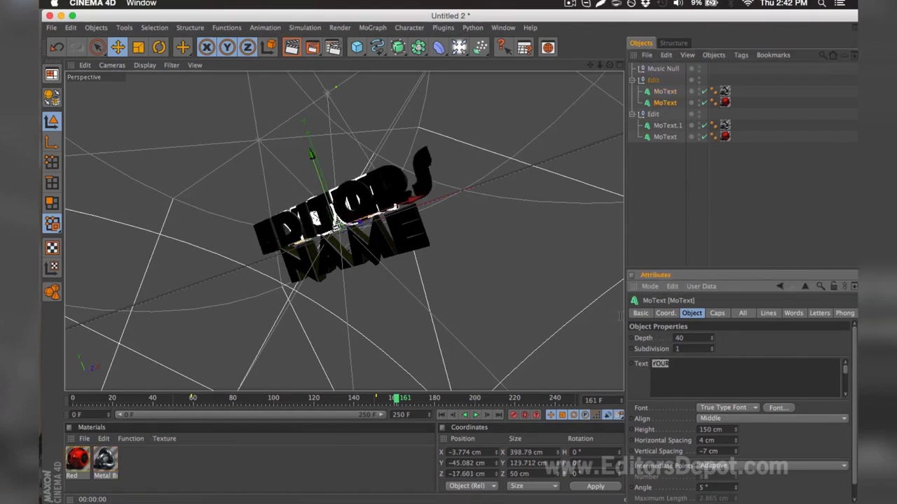
text(EDITORS)
click(662, 202)
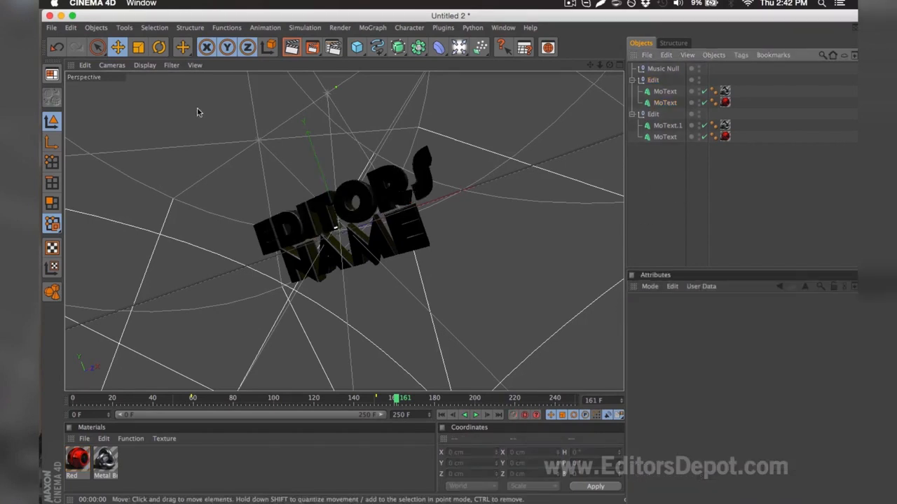
click(292, 47)
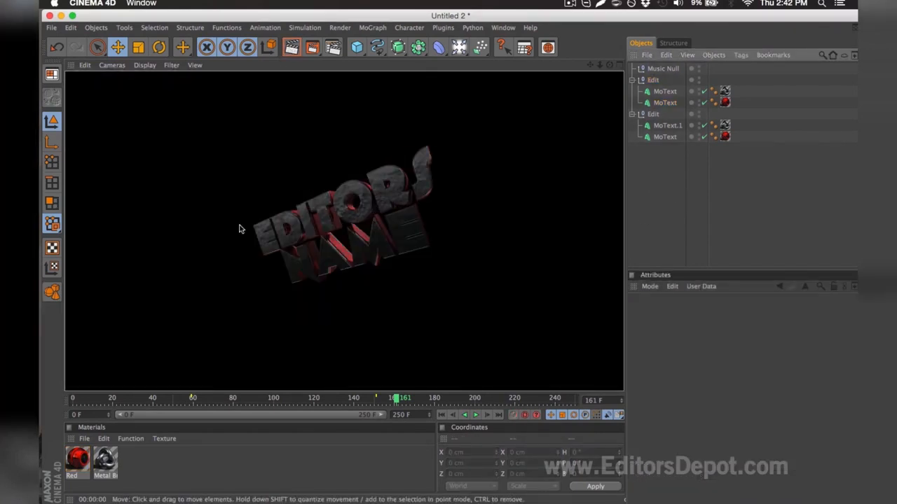
Step: Change the text of both MoText objects in the second Edit group to DEPOT and render a preview of the view
click(669, 125)
shift+click(666, 137)
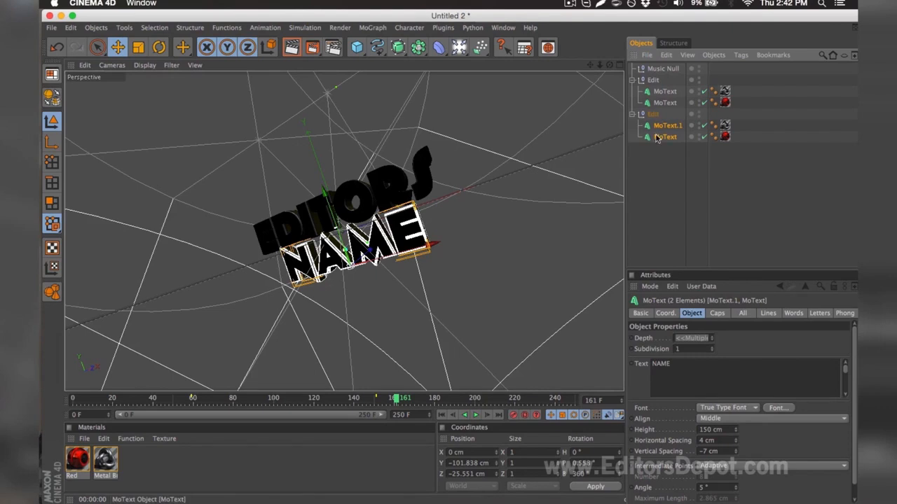
drag(687, 375, 634, 308)
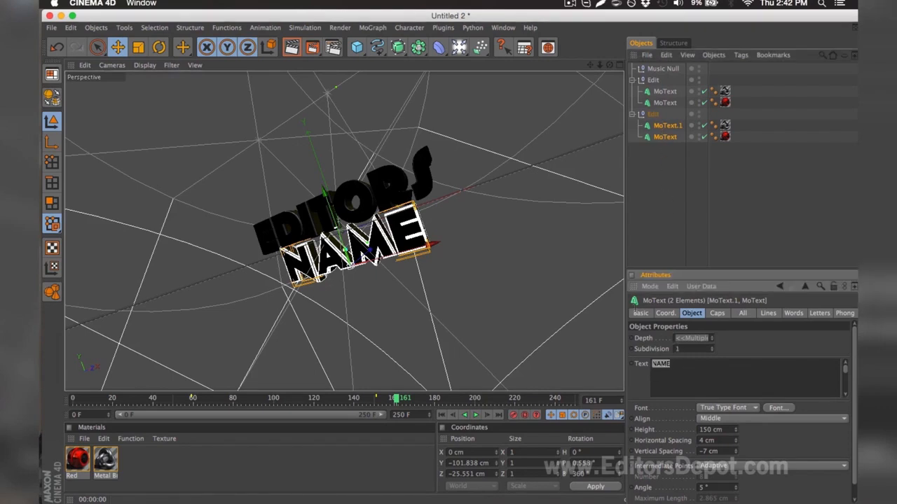
text(DEPOT)
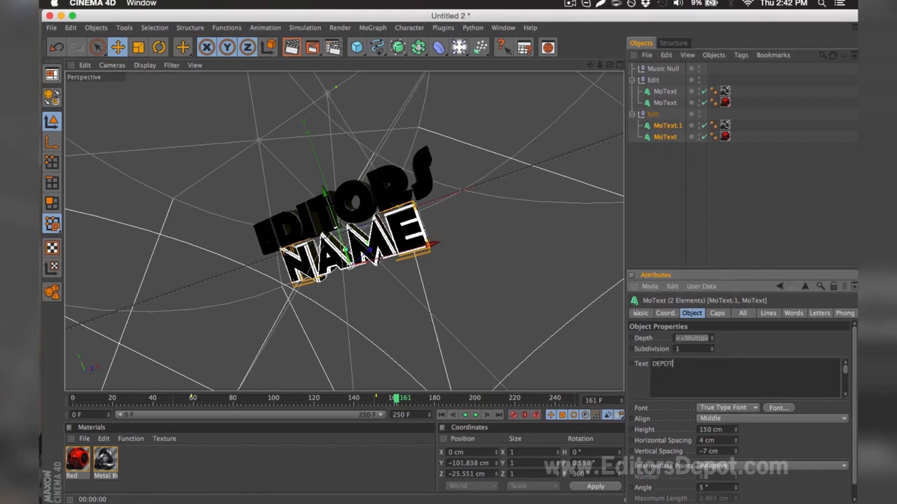
click(639, 194)
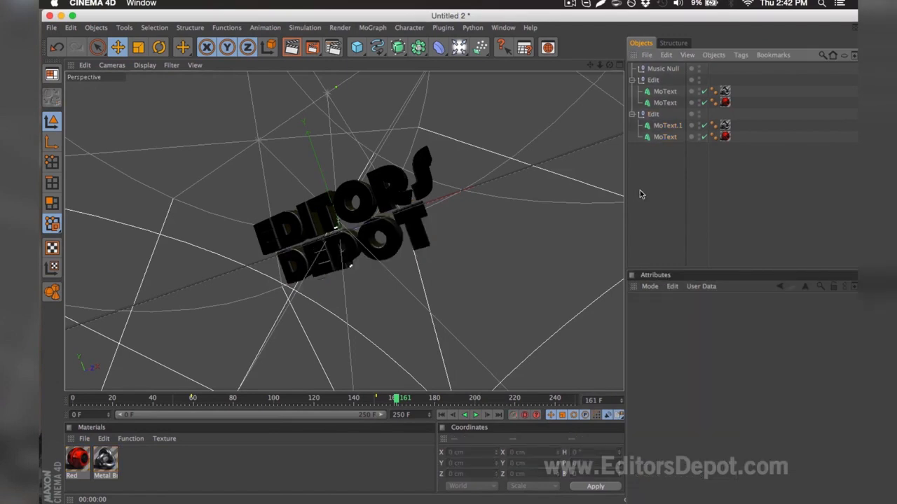
click(292, 47)
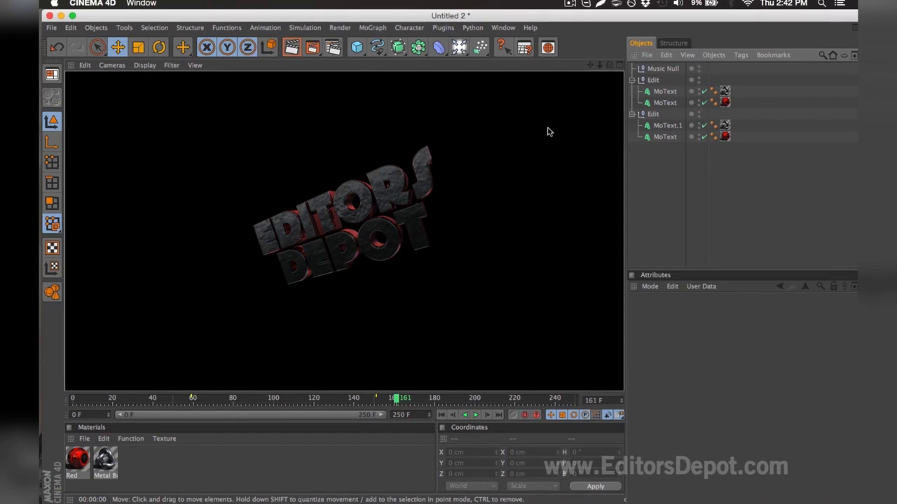
click(424, 136)
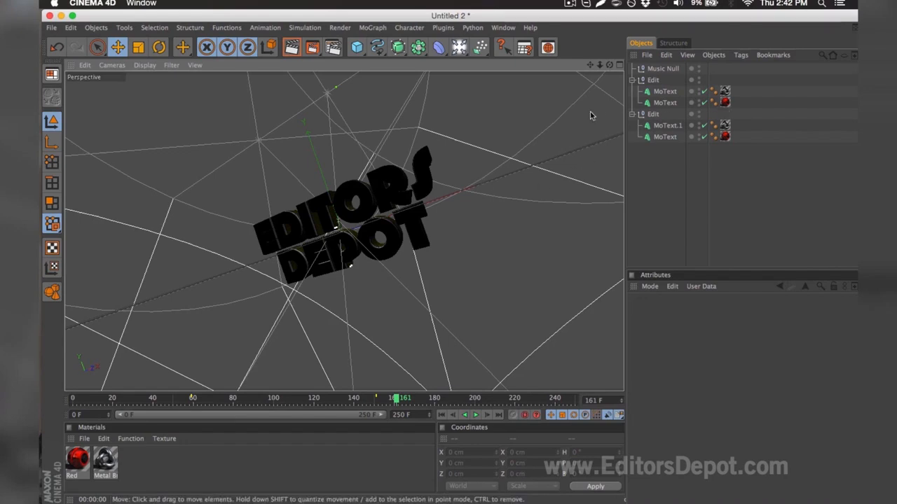
Step: Set the Red material's color to R 217, G 46, B 210 and close the Material Editor
double_click(78, 461)
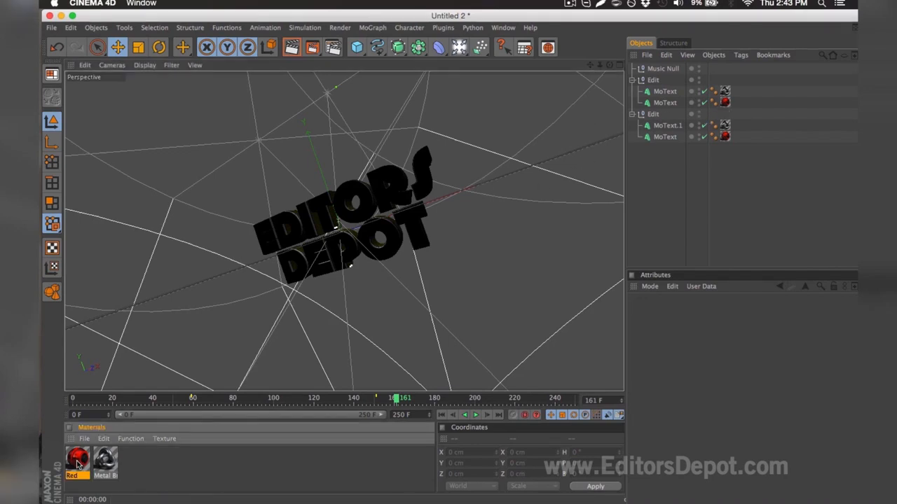
drag(488, 114, 573, 126)
drag(515, 126, 549, 138)
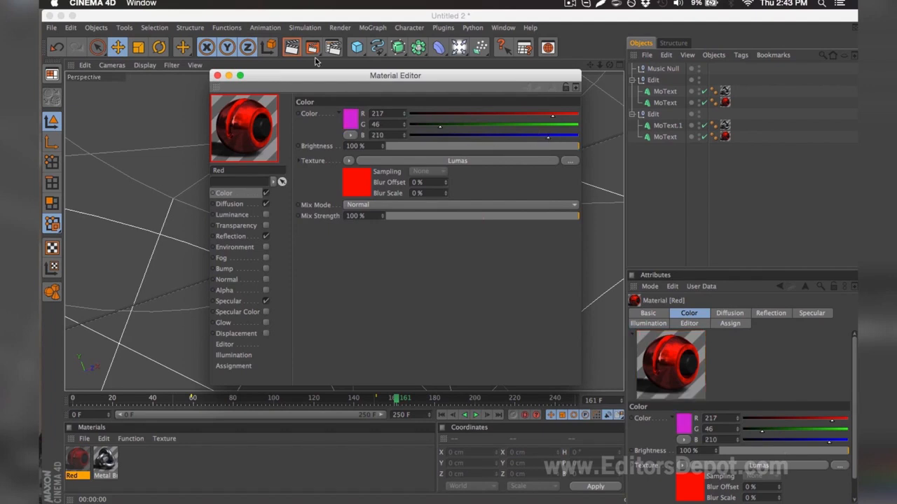
click(217, 75)
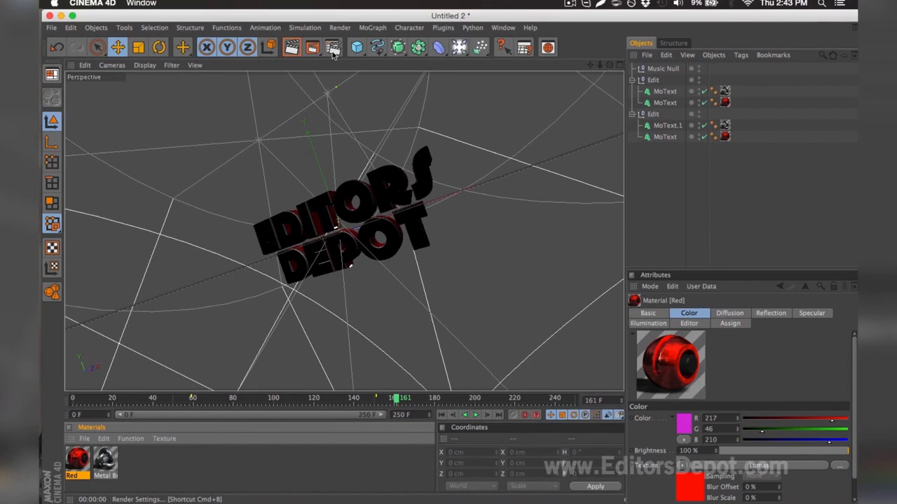
Step: Set the render's frame range to All Frames and keep PNG as the save format
click(333, 48)
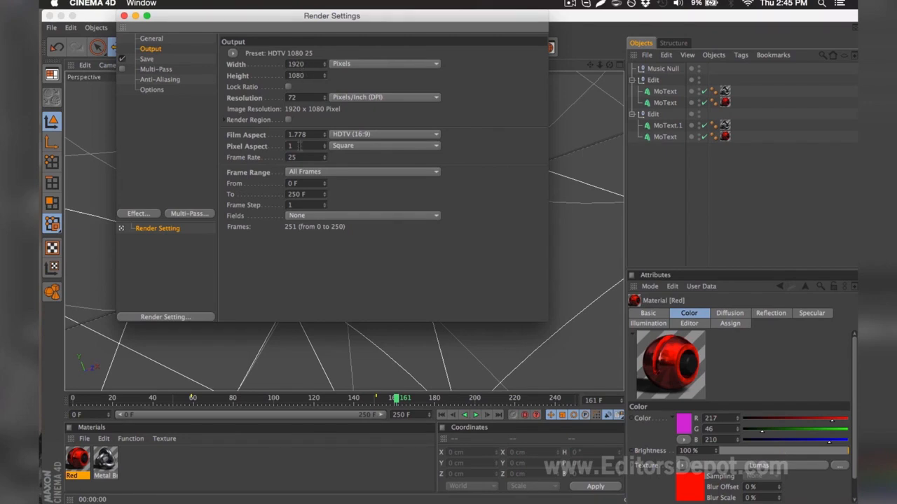
click(301, 172)
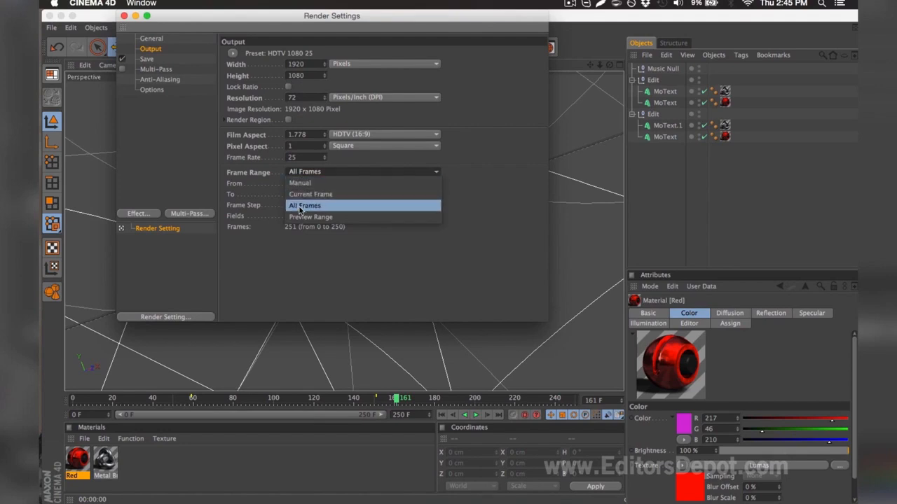
click(303, 205)
click(178, 59)
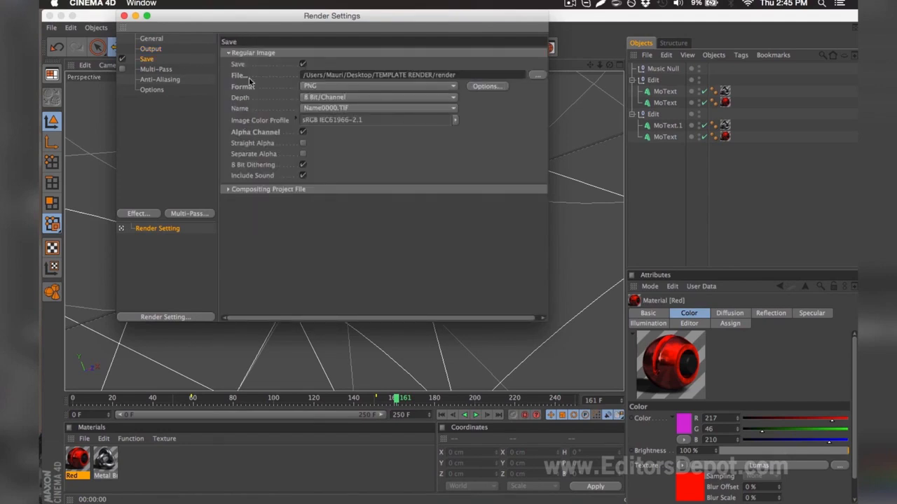
click(309, 87)
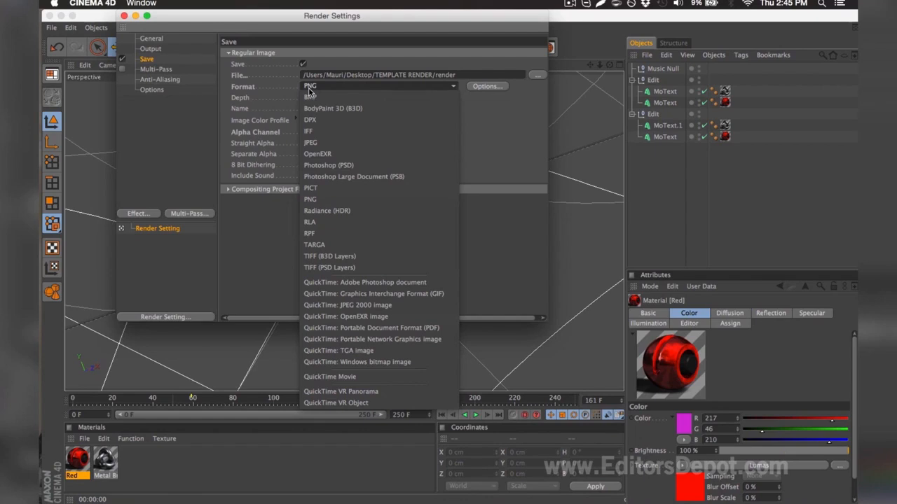
click(309, 89)
Step: Set the render to save as "render" in the desktop's TEMPLATE RENDER folder, then render the animation in the Picture Viewer
click(536, 74)
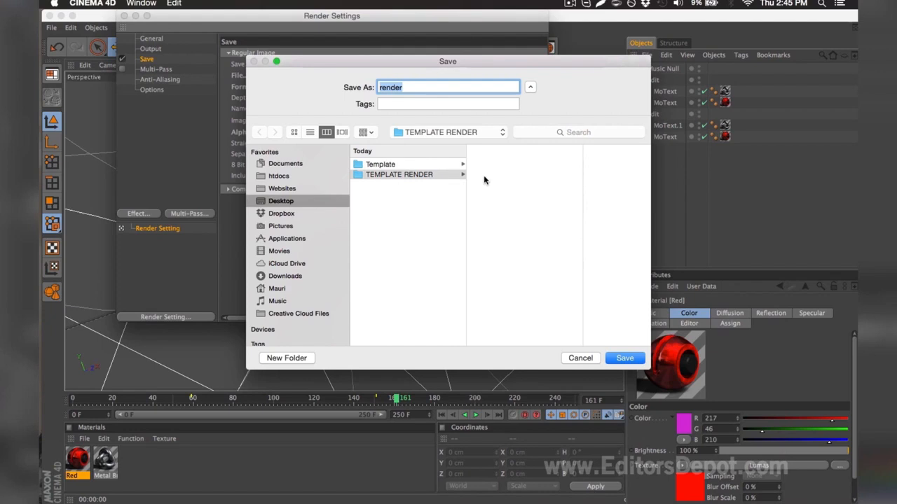
click(404, 88)
double_click(404, 87)
key(Return)
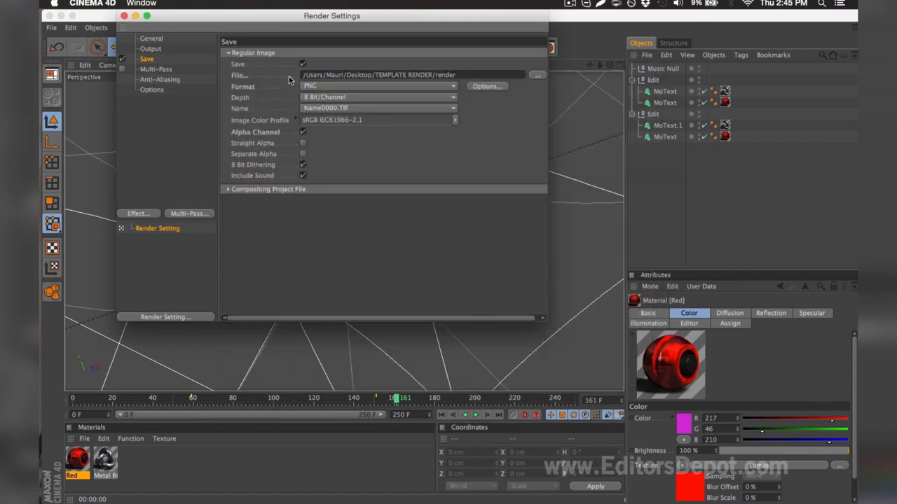
click(124, 15)
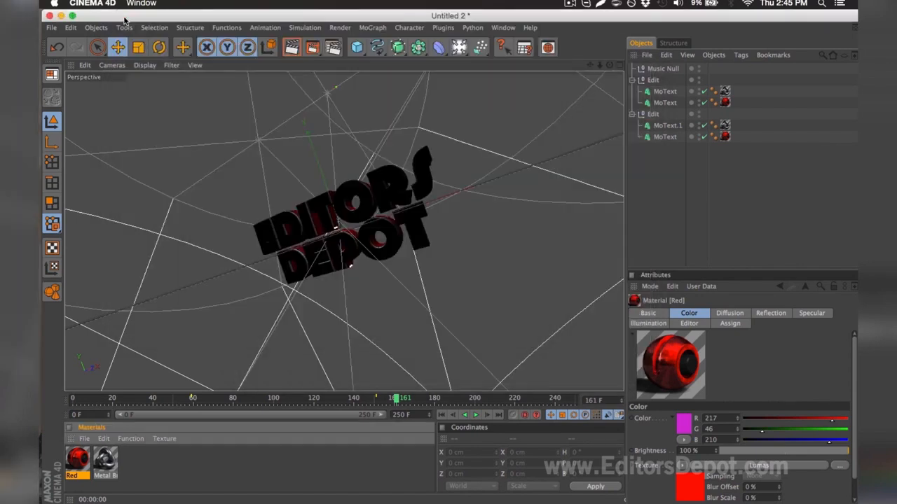
click(312, 48)
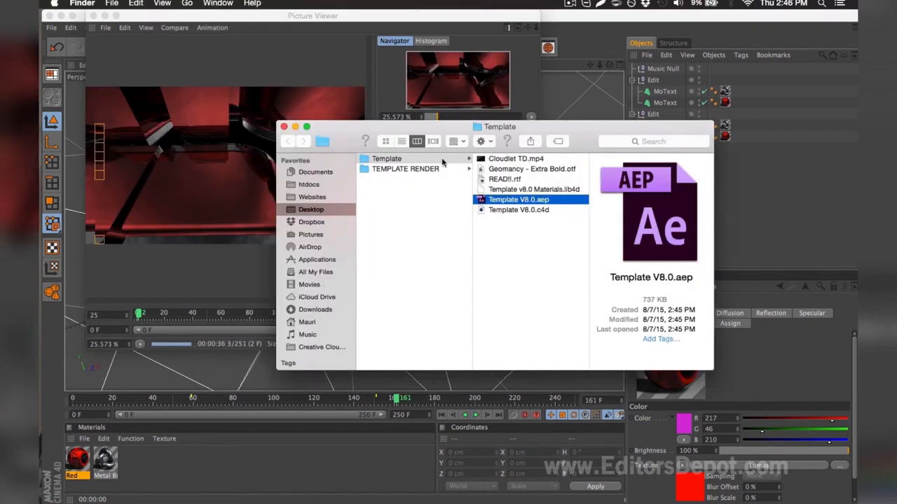
Step: Open Template V8.0.aep from the Template folder in After Effects, accepting the dialogs shown while it loads
double_click(514, 201)
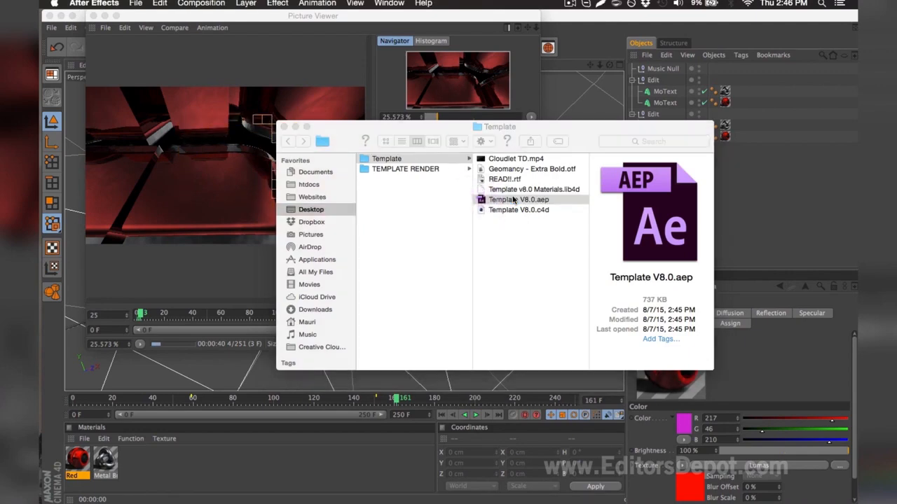
click(566, 278)
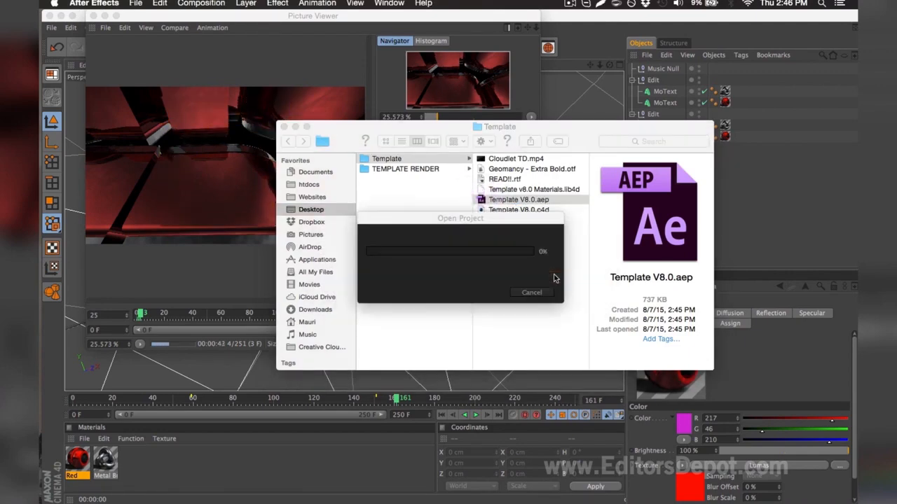
click(558, 279)
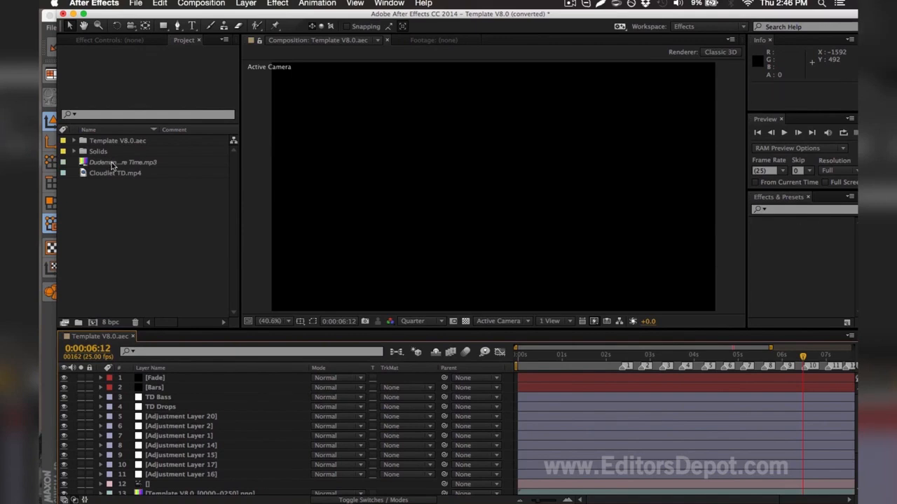
click(100, 164)
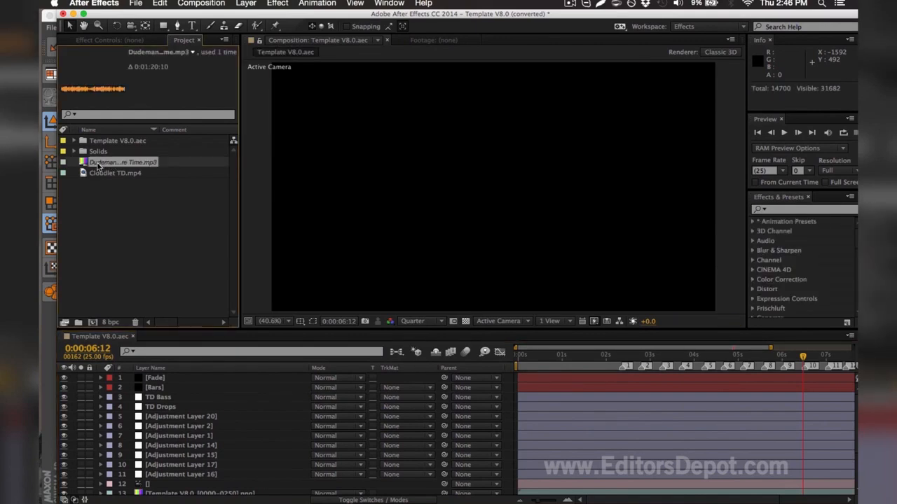
key(super+h)
click(257, 134)
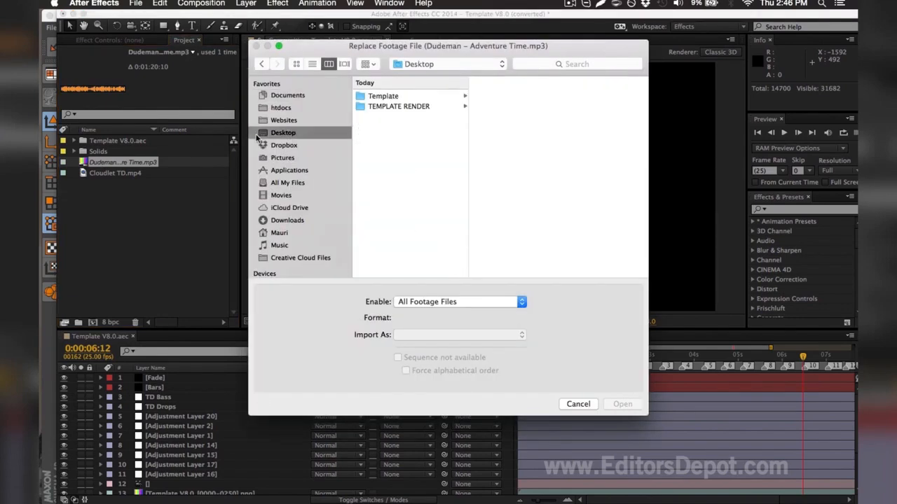
click(379, 96)
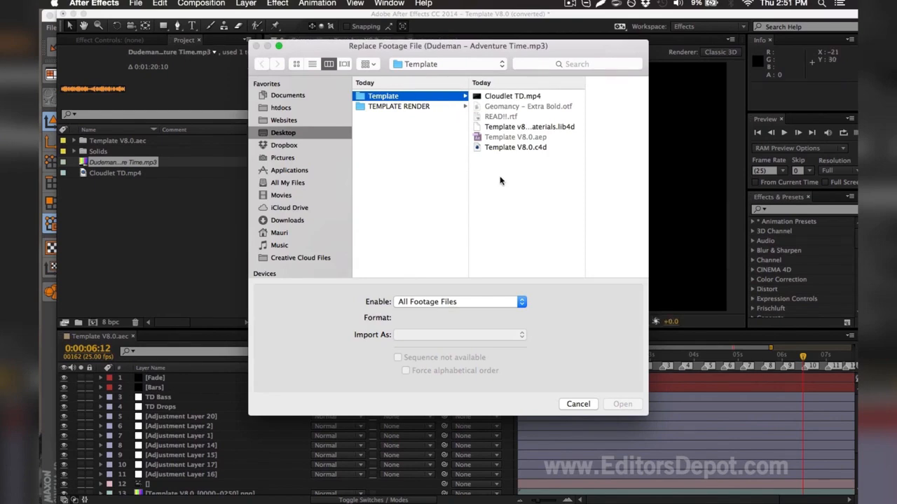
key(Escape)
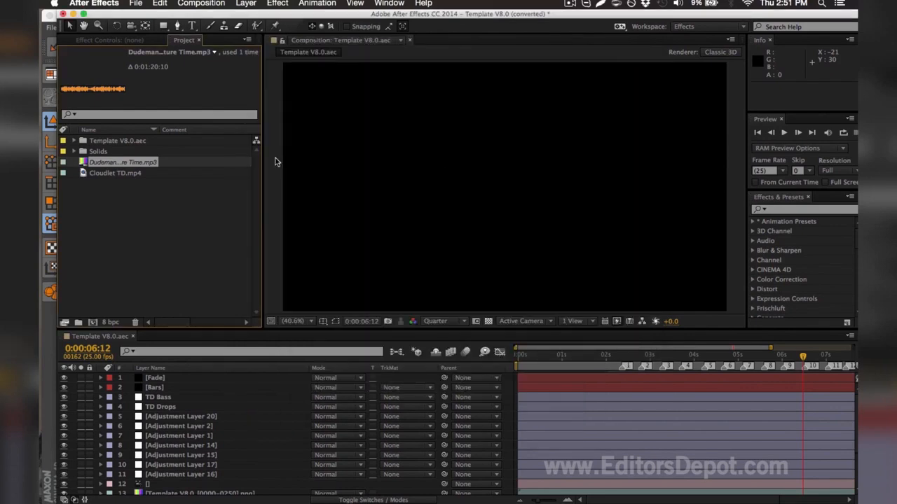
Step: Open the missing Dudeman audio item's name for editing and select its full title, leaving the name as it is
right_click(158, 165)
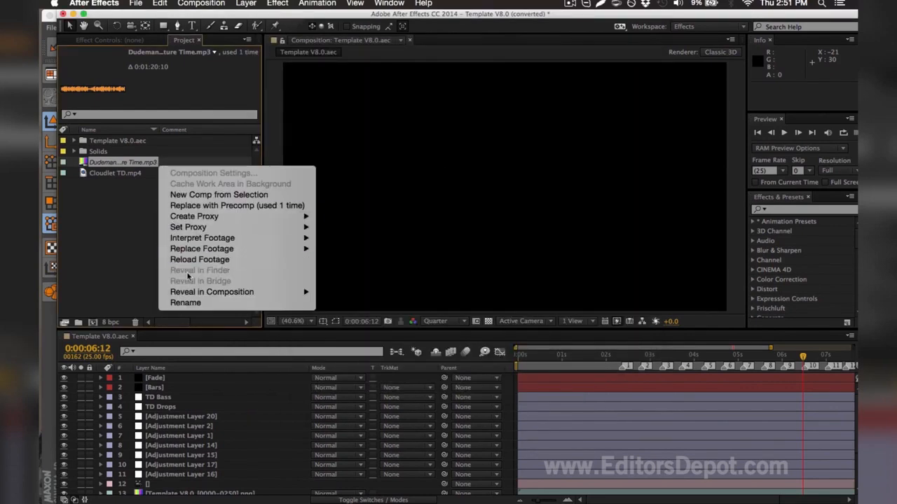
click(191, 300)
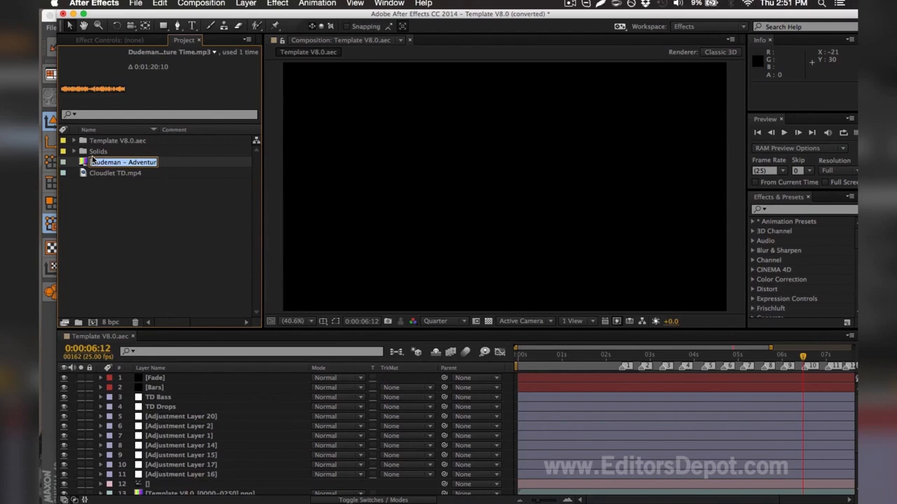
drag(99, 162, 156, 163)
key(Return)
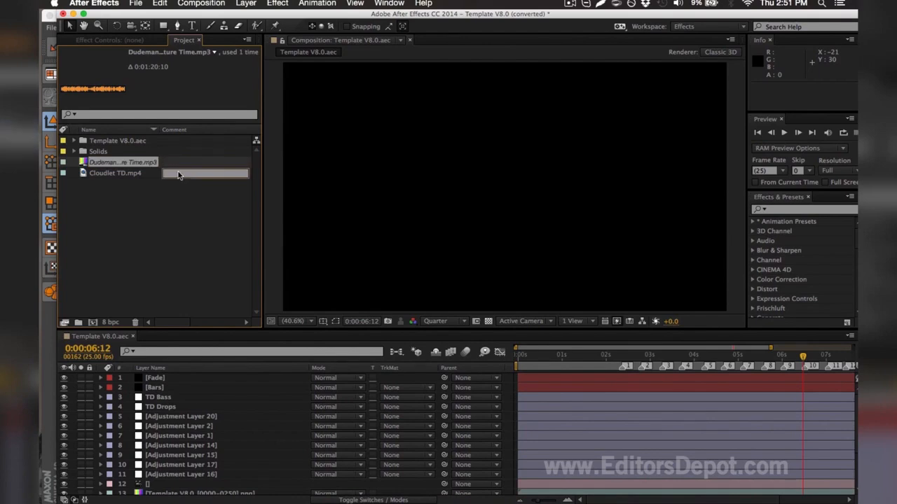
click(180, 208)
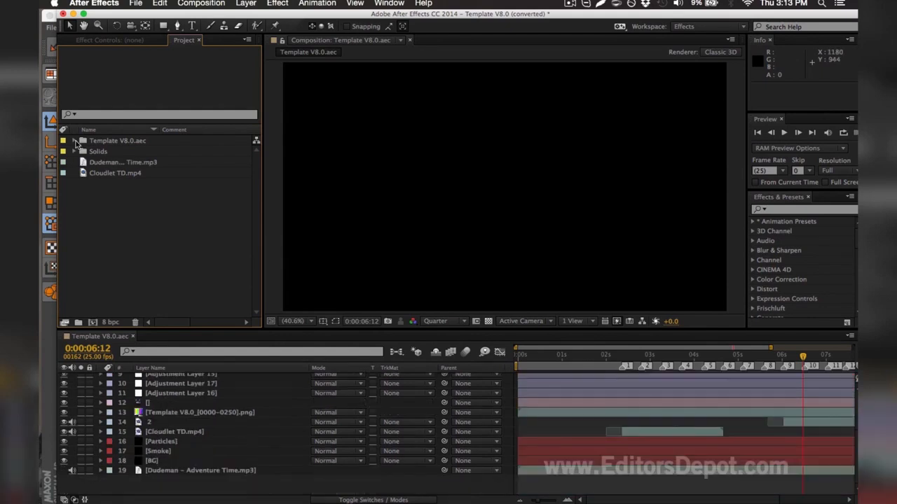
Step: Replace the missing PNG footage in the Template V8.0.aec folder with render0000.png through render0250.png from TEMPLATE RENDER as a PNG sequence
click(99, 166)
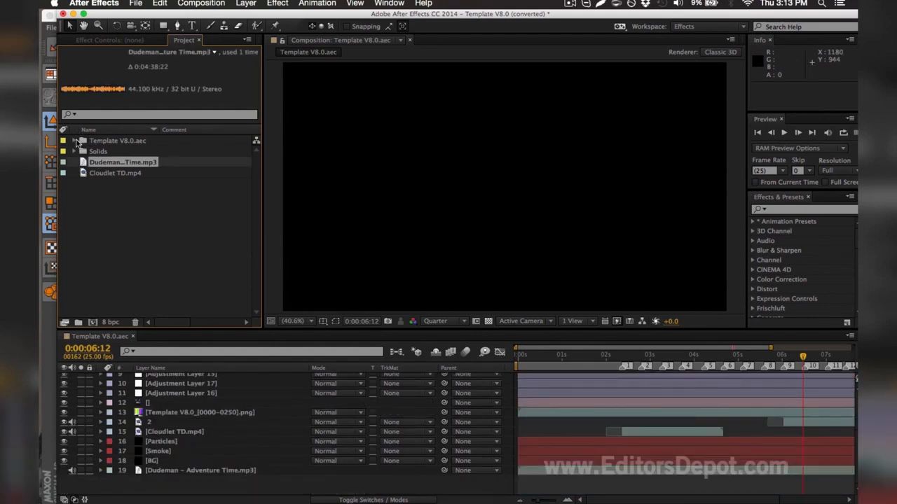
click(76, 140)
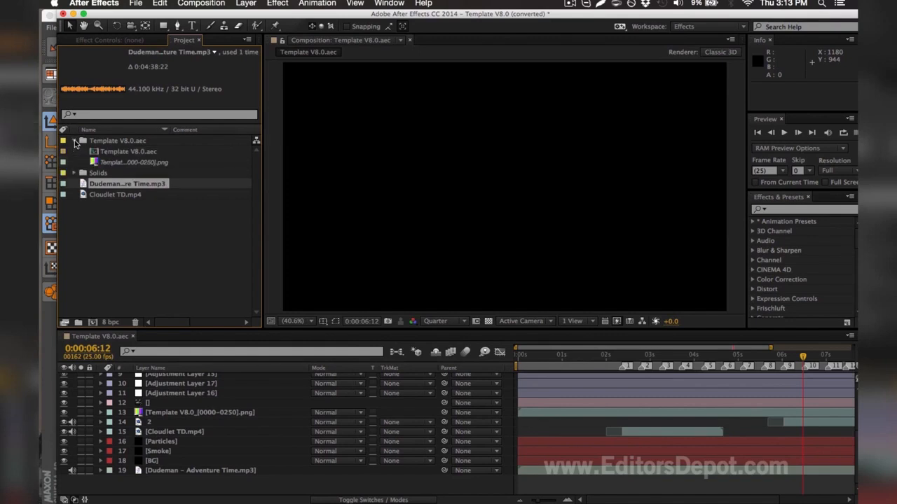
click(107, 163)
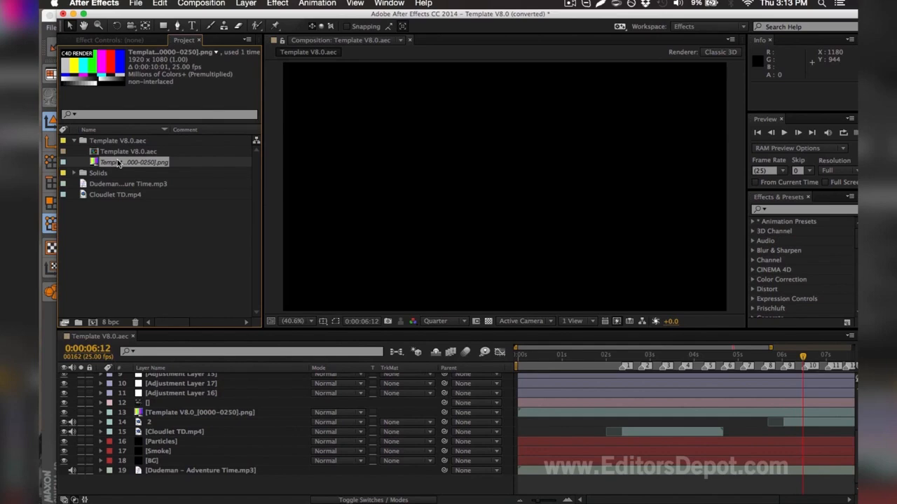
key(super+h)
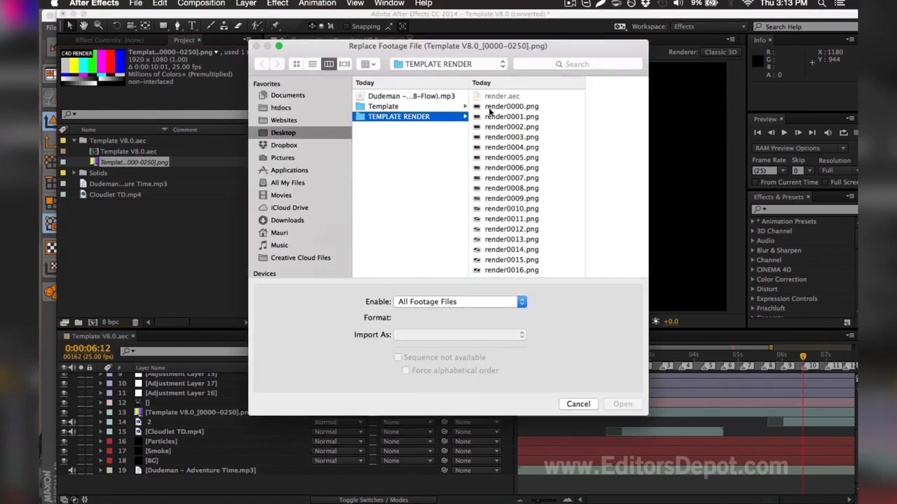
click(508, 109)
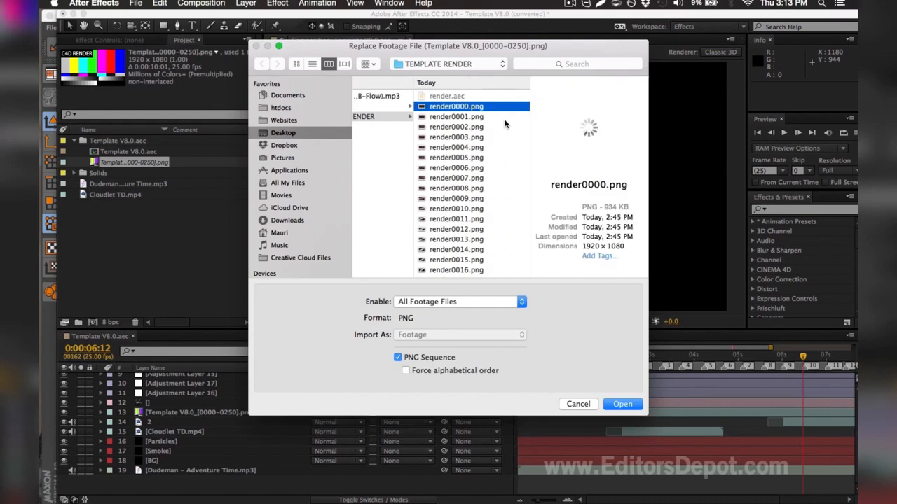
scroll(505, 124, down, 3)
drag(524, 98, 527, 311)
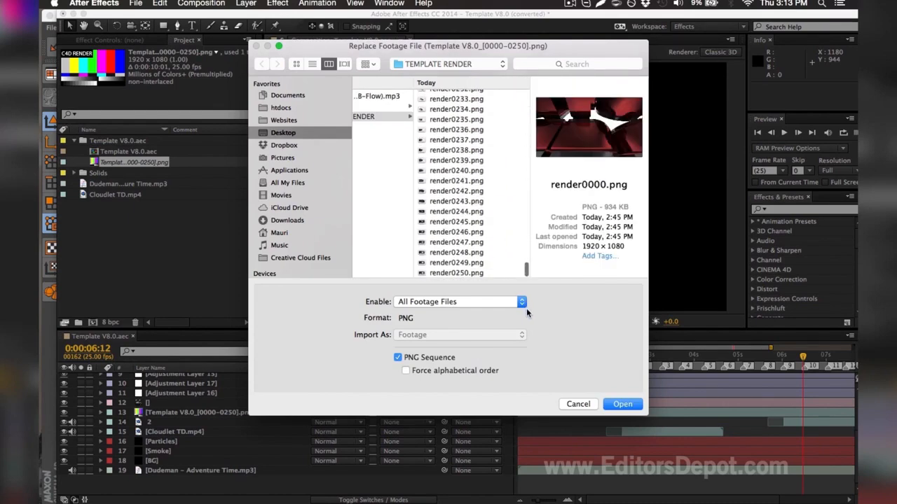
shift+click(457, 272)
click(397, 357)
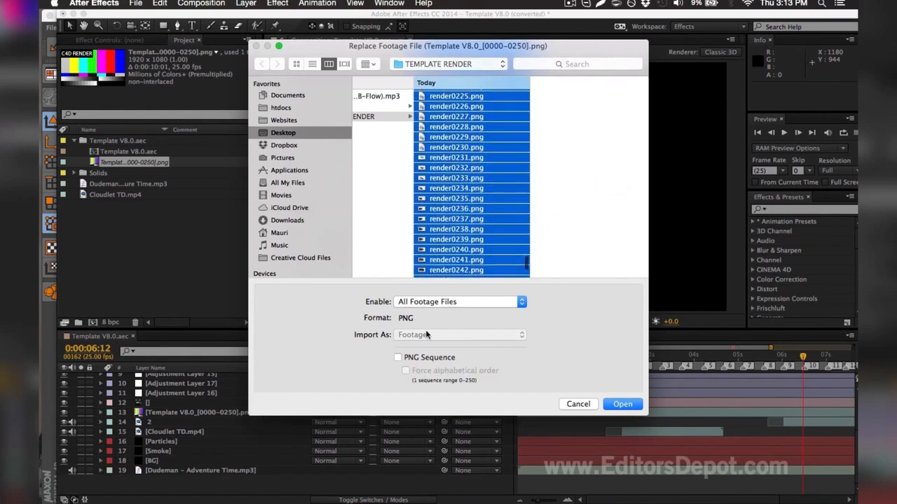
click(424, 358)
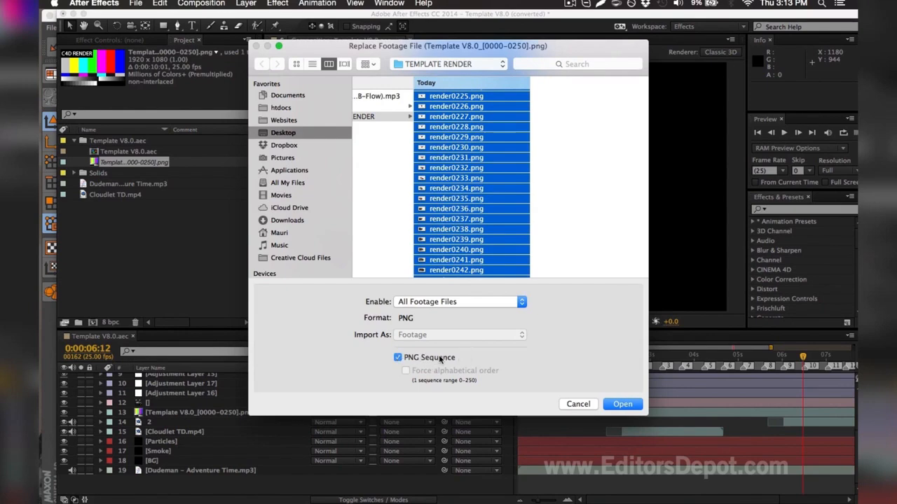
click(629, 406)
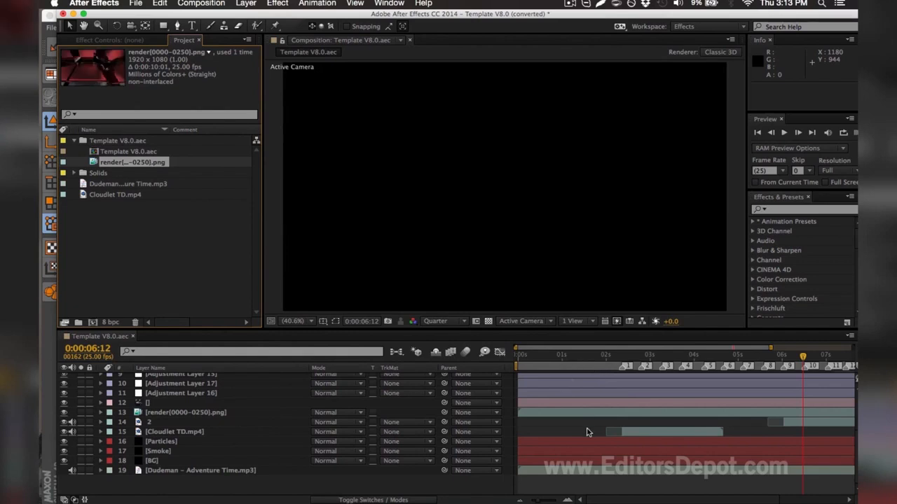
Step: Move the composition's current time to 0:00:02:04
scroll(586, 426, up, 3)
scroll(573, 389, up, 3)
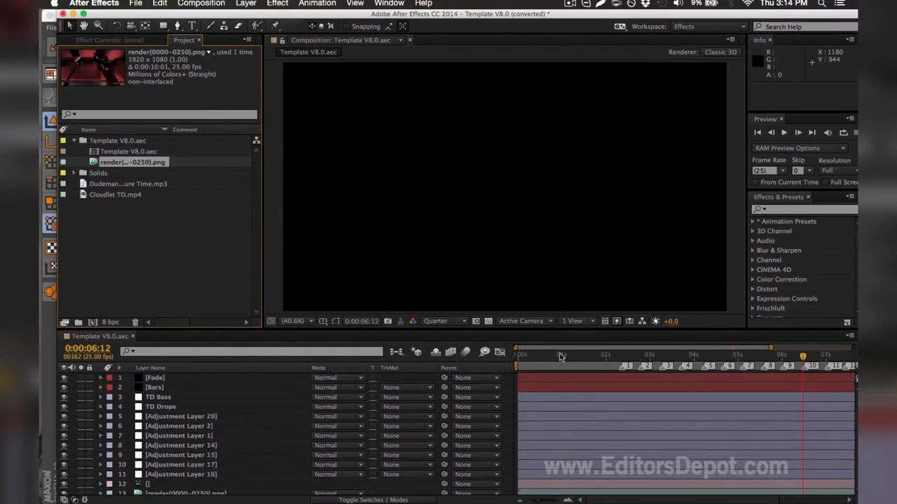
click(568, 356)
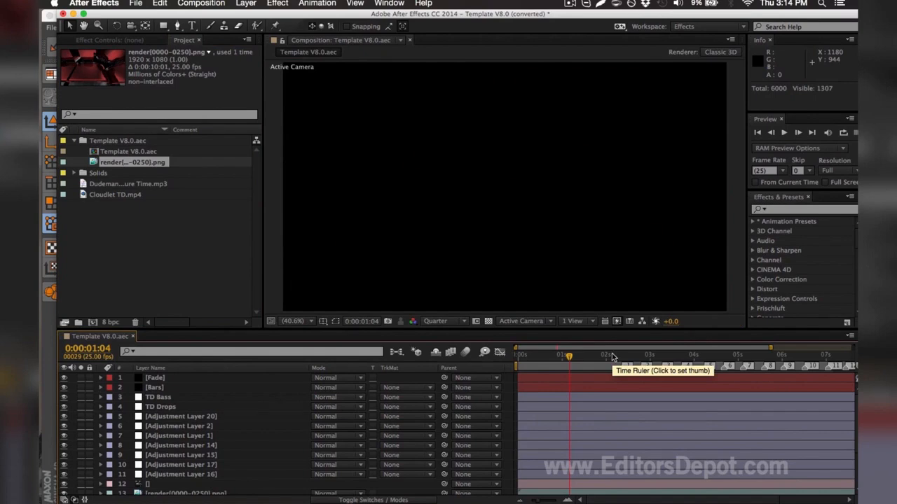
click(612, 354)
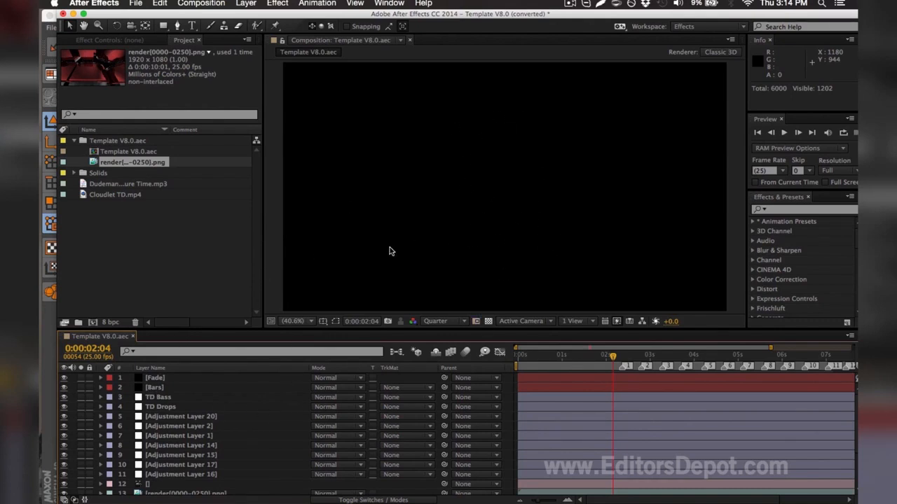
Step: Hide the seven adjustment layers from Adjustment Layer 20 down to Adjustment Layer 16
click(159, 398)
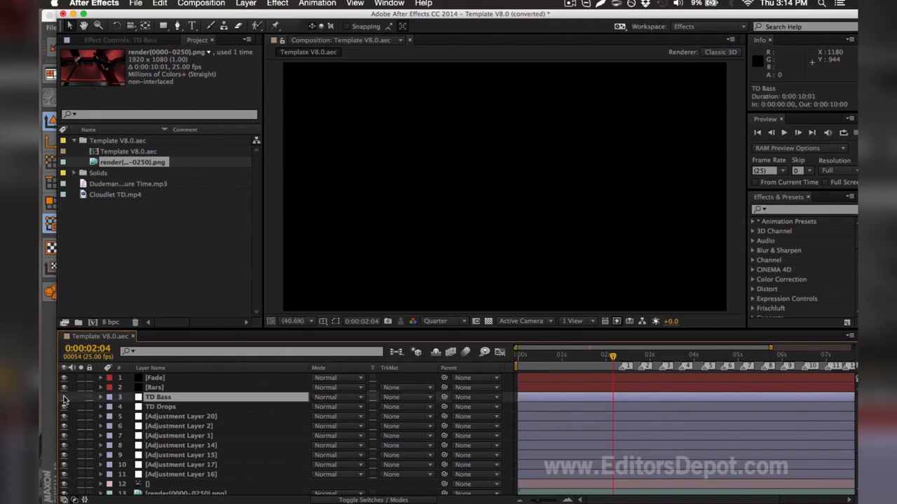
click(170, 476)
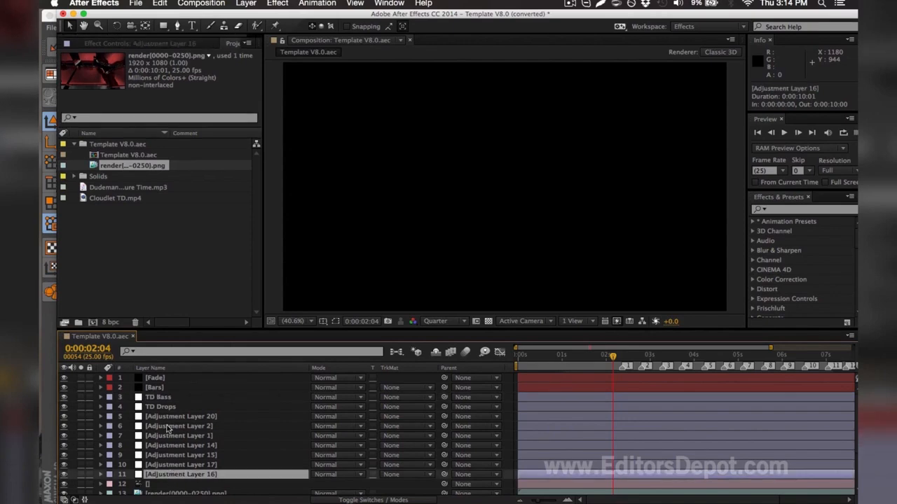
shift+click(162, 418)
click(63, 417)
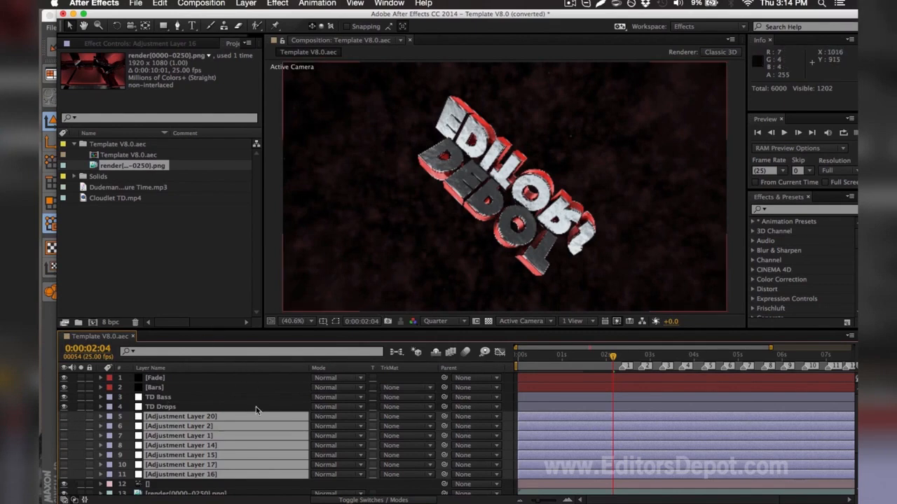
Step: Make the hidden adjustment layers visible again except Adjustment Layer 17, and select that layer
click(71, 487)
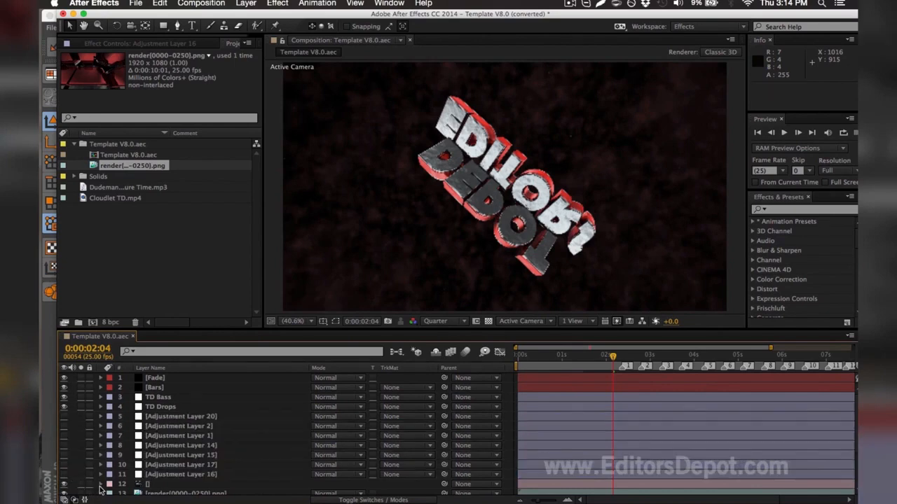
click(64, 456)
click(64, 465)
click(63, 446)
click(64, 435)
click(64, 425)
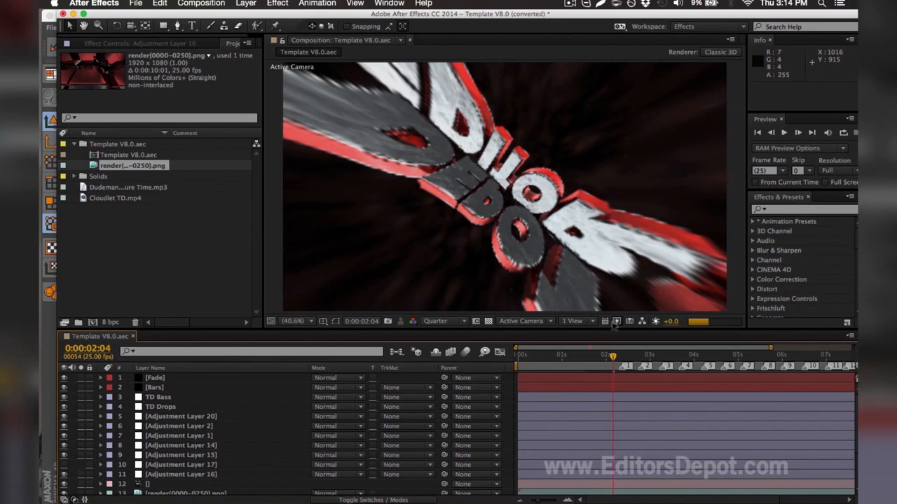
mouse_move(635, 350)
mouse_down()
mouse_move(687, 354)
mouse_move(645, 354)
mouse_up()
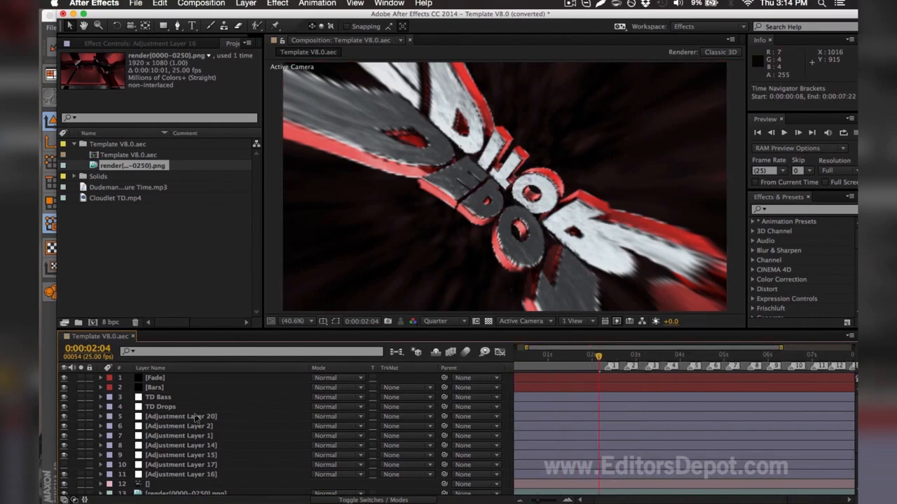
click(171, 455)
click(171, 464)
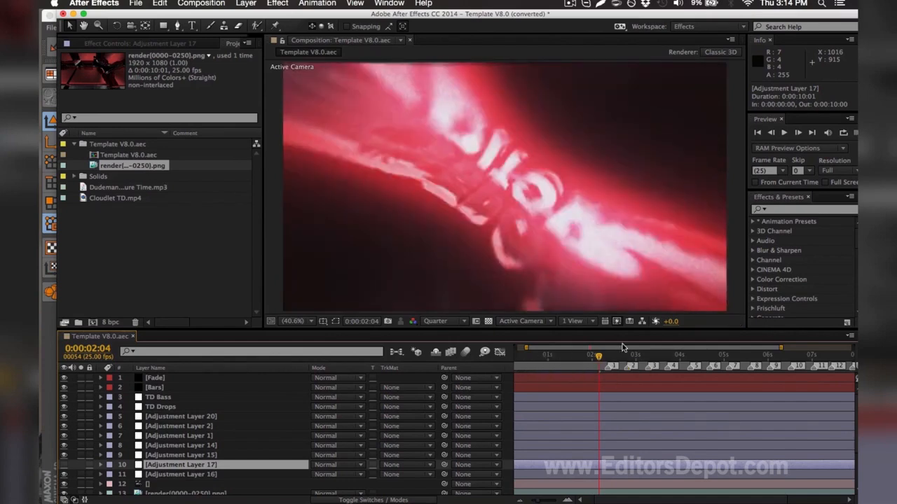
Step: Move the current time to 0:00:03:08 and add the composition to the Adobe Media Encoder queue
click(650, 356)
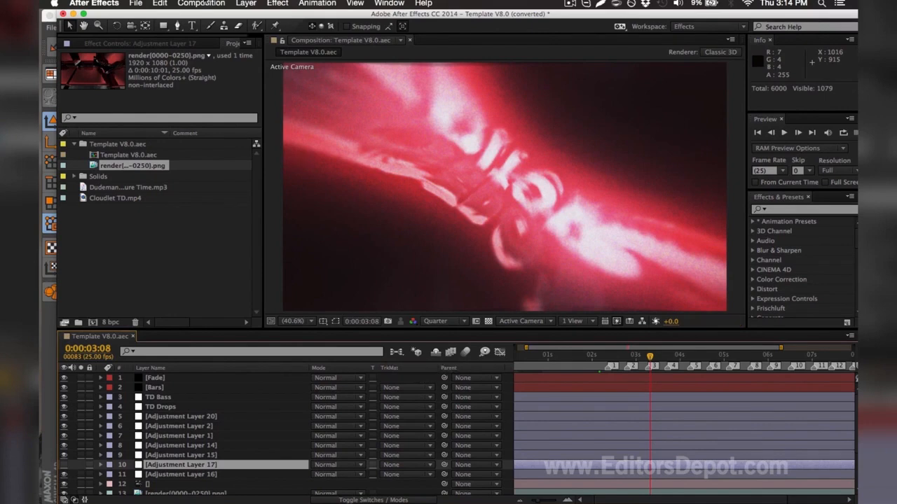
click(205, 4)
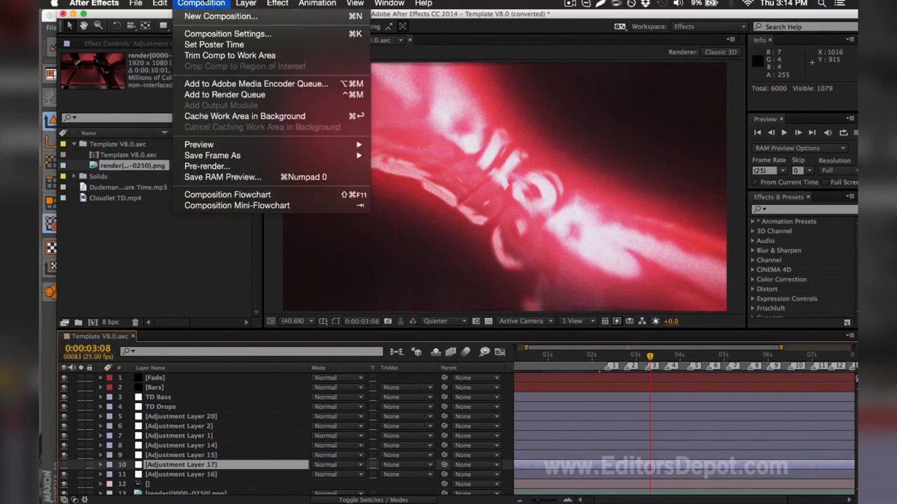
click(223, 85)
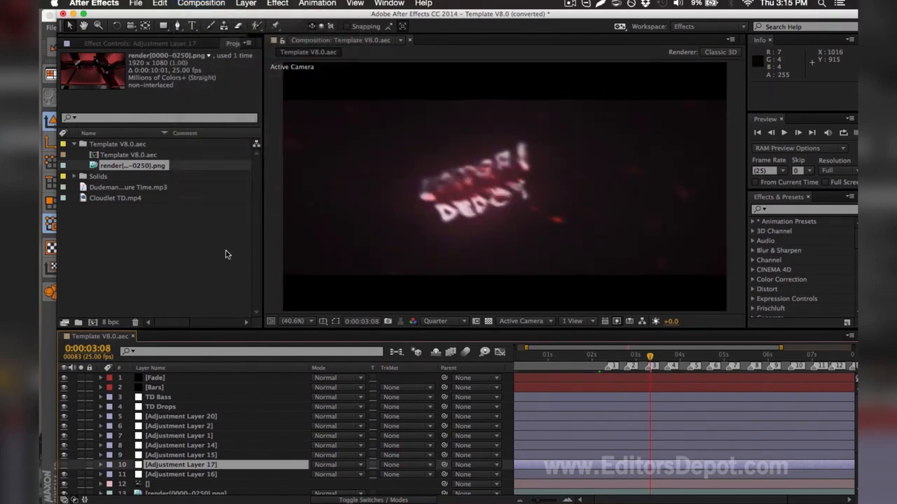